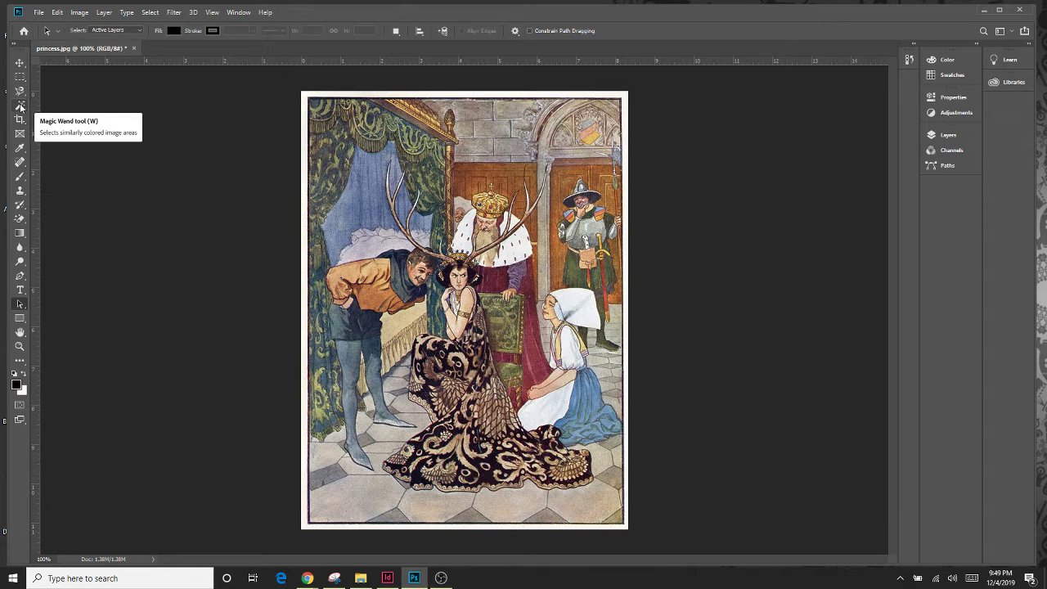
Step: Switch to the Magic Wand tool at tolerance 32
left_click(20, 107)
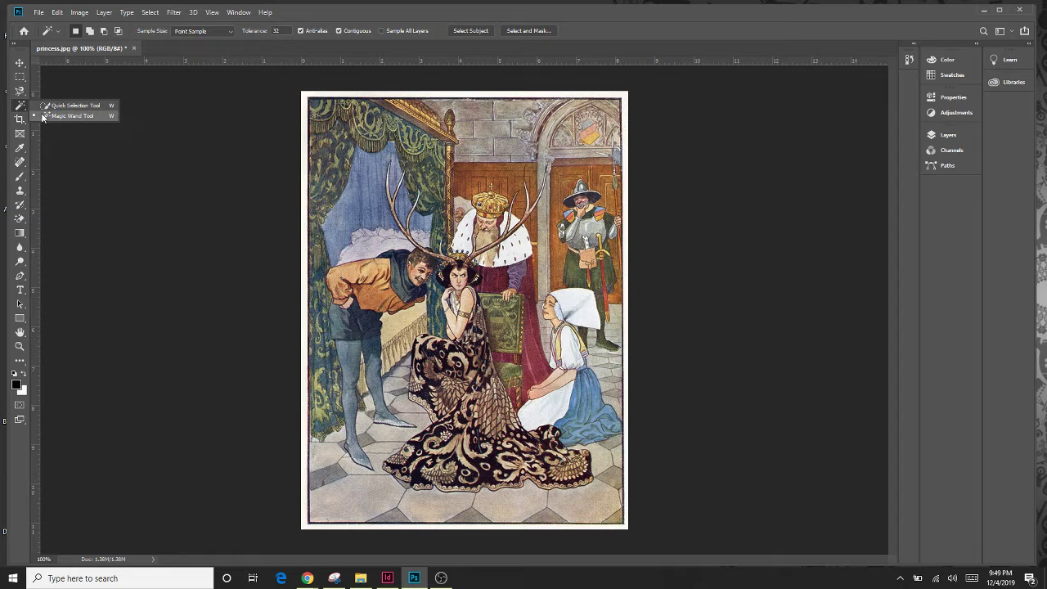
Step: With the Magic Wand, Shift-add the milkmaid's white bonnet, collar, apron and sleeve to one selection
left_click(43, 117)
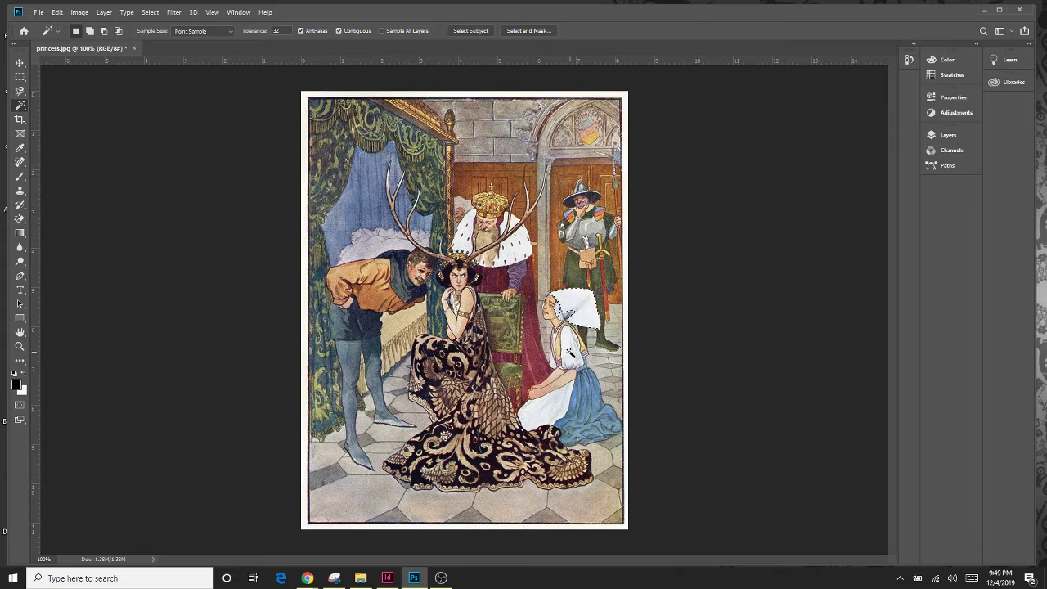
key("shift")
left_click(573, 355, "shift")
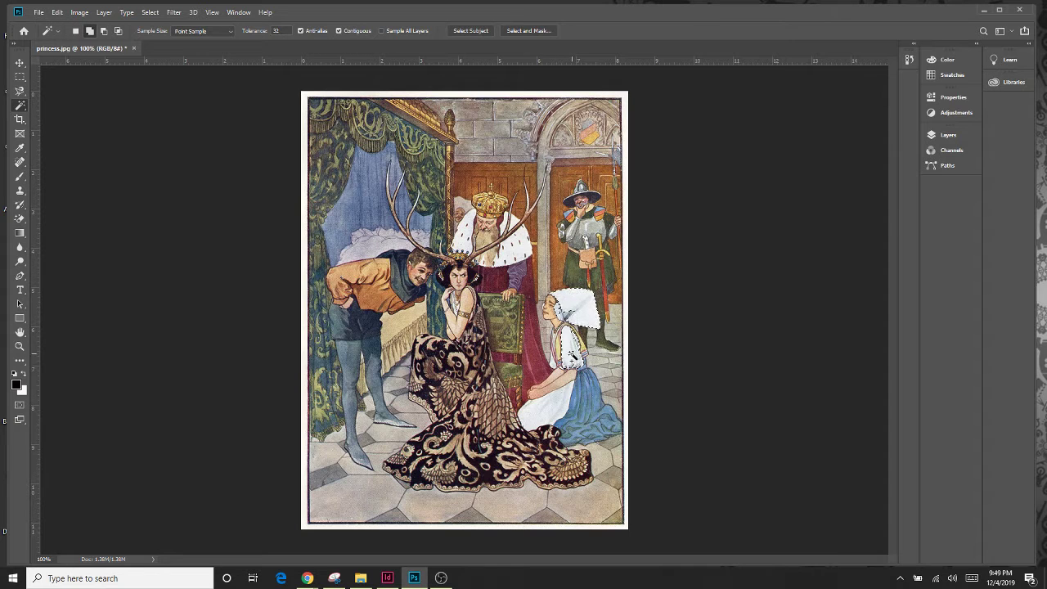
left_click(545, 409, "shift")
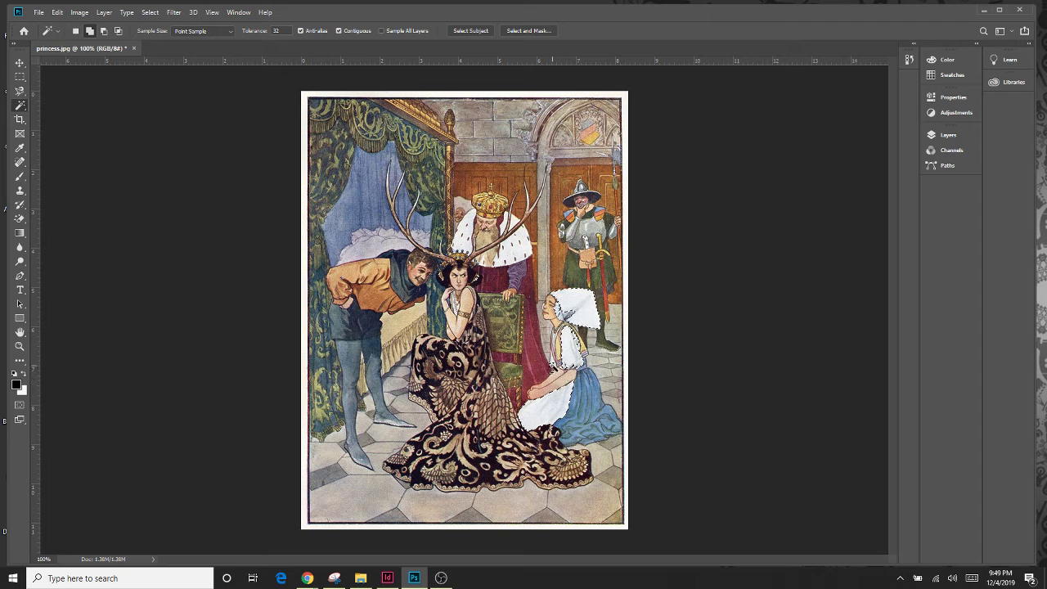
left_click(564, 348, "shift")
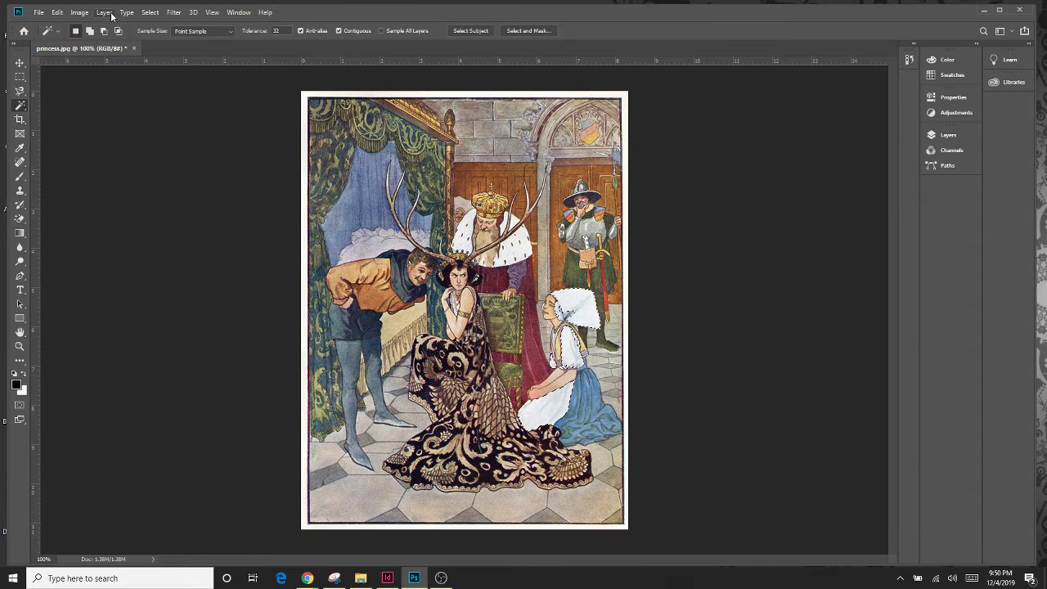
Step: Apply Hue/Saturation with Hue +27, Saturation +47 and Lightness +6 to the selected clothing
left_click(104, 12)
mouse_move(67, 12)
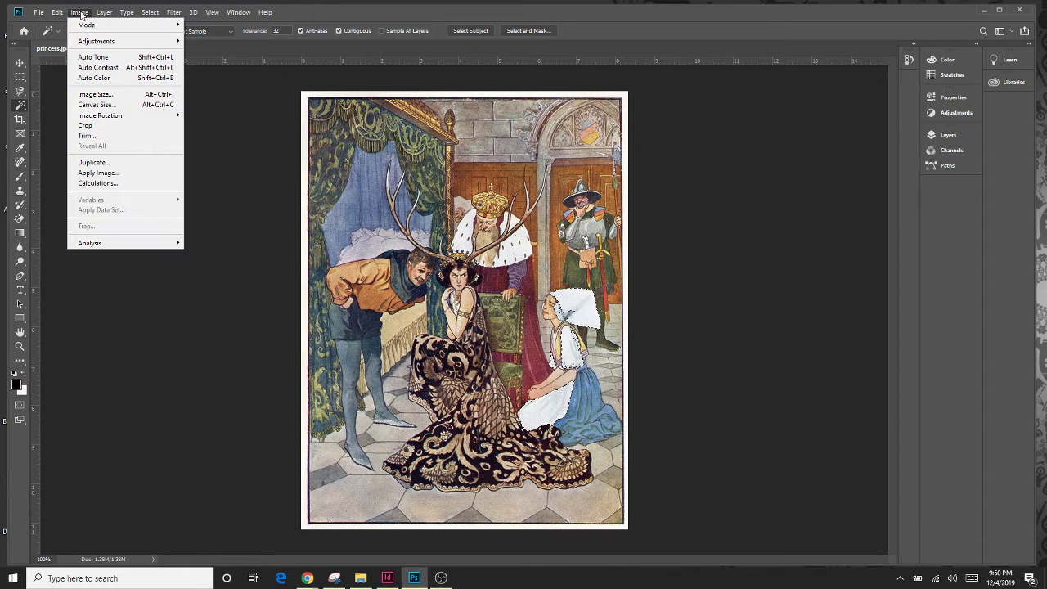
mouse_move(98, 42)
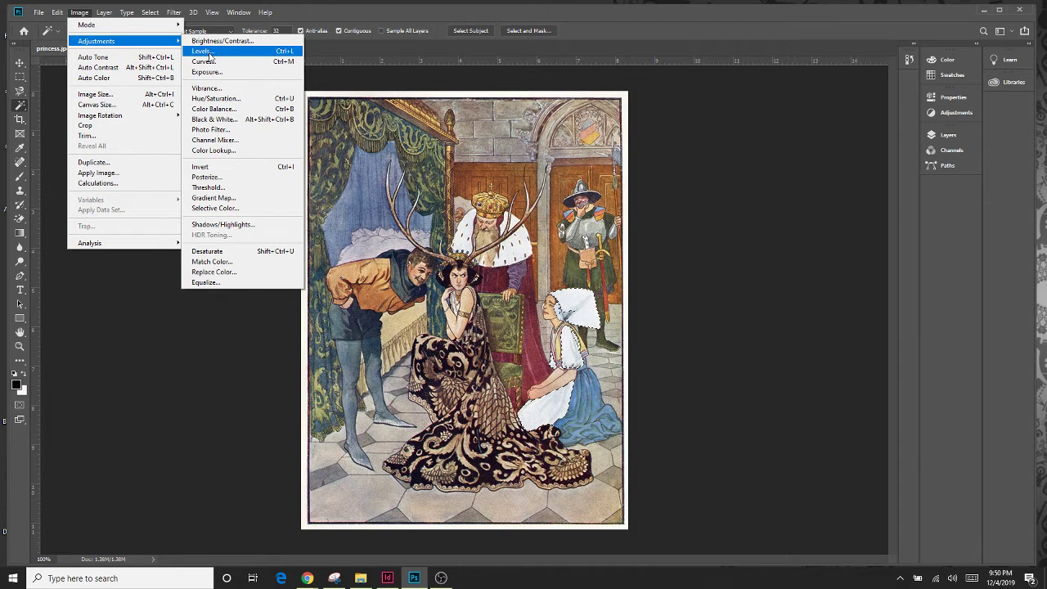
left_click(214, 98)
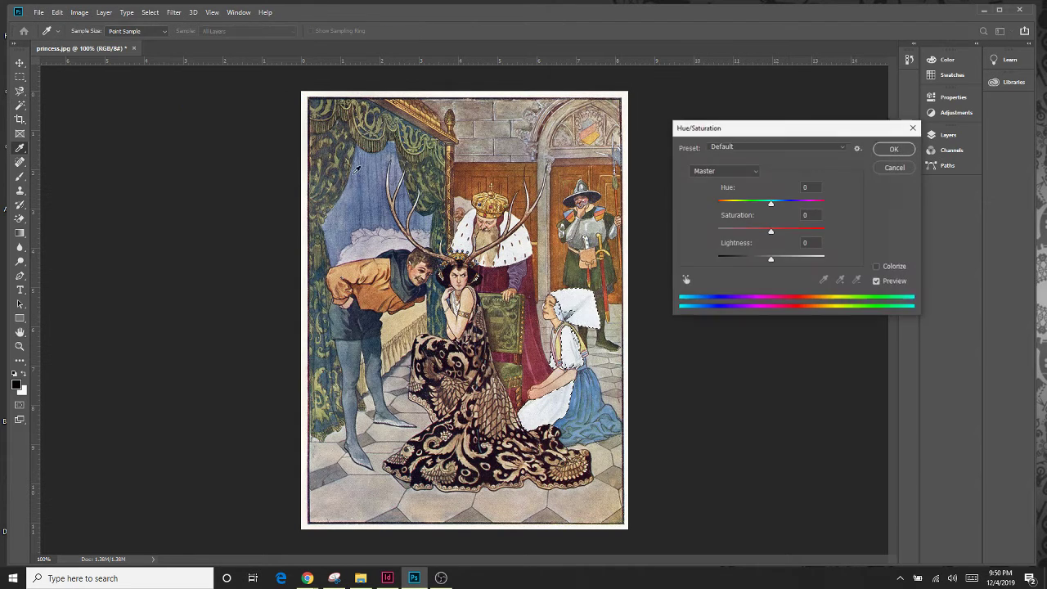
left_click_drag(770, 203, 774, 257)
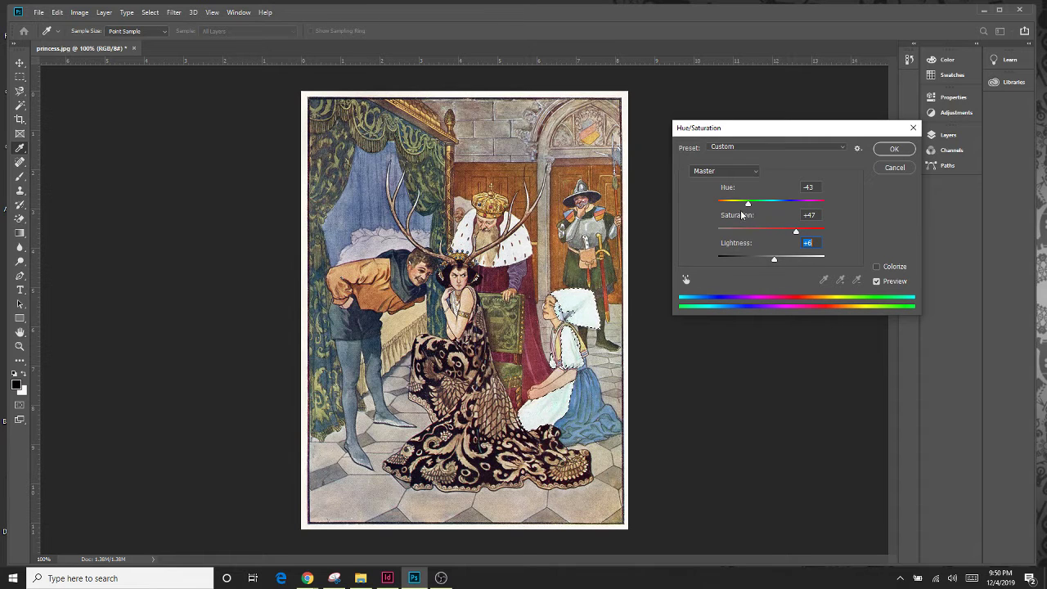
left_click_drag(747, 204, 787, 207)
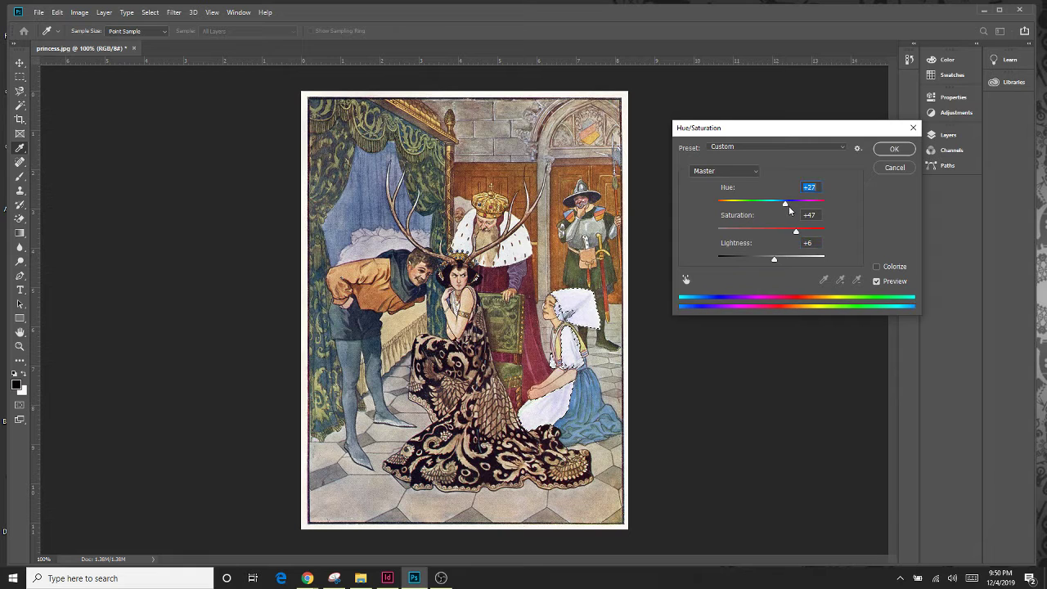
left_click(893, 151)
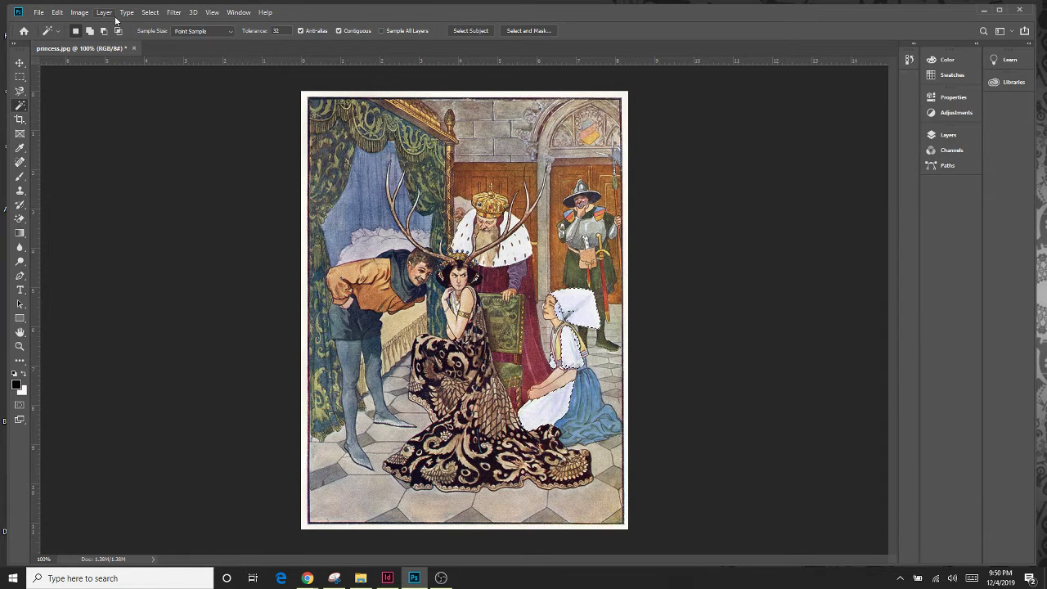
Step: Apply a midtones Color Balance of +100, -79, +99 to the selected clothing
left_click(79, 12)
mouse_move(90, 47)
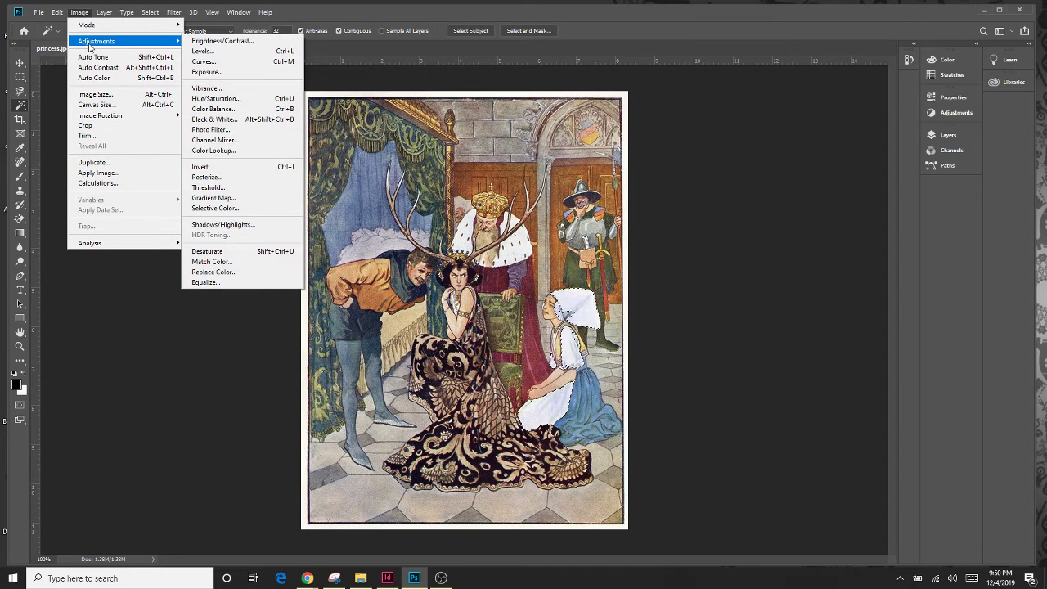
left_click(234, 111)
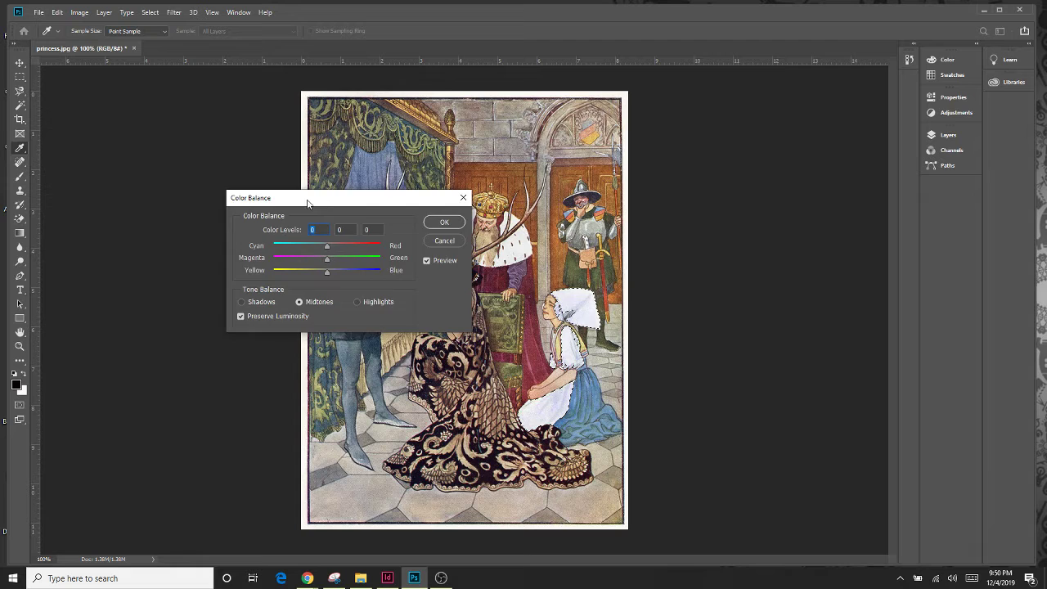
left_click_drag(308, 199, 708, 106)
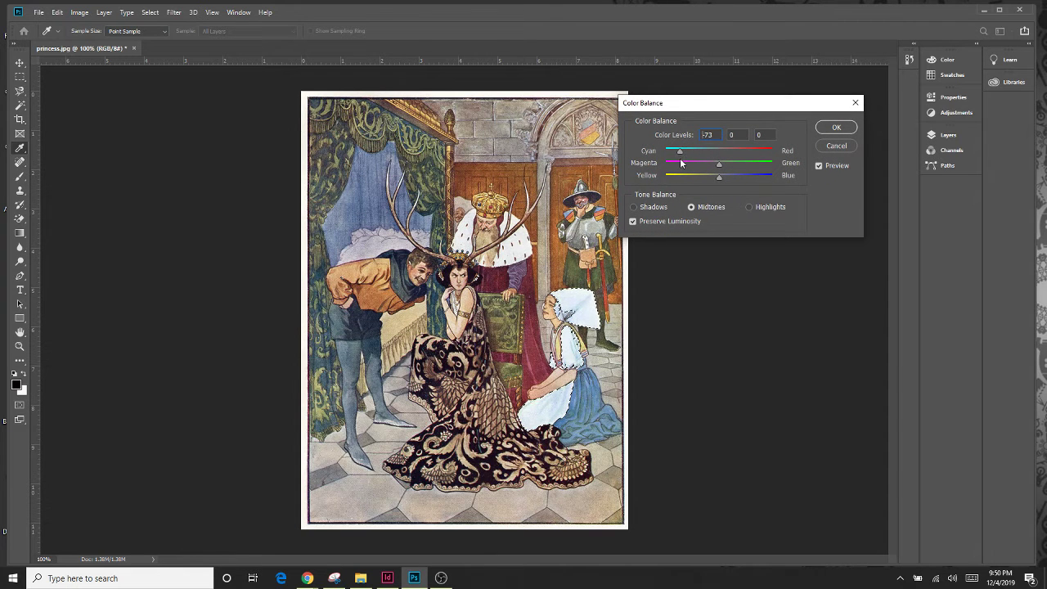
left_click_drag(681, 160, 780, 142)
left_click_drag(721, 175, 677, 175)
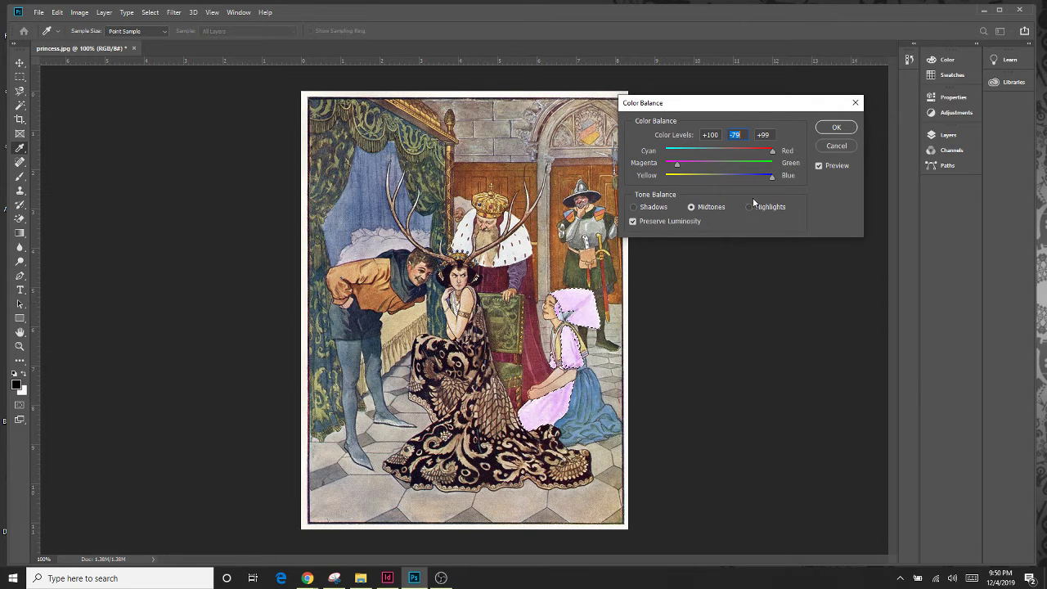
left_click(835, 128)
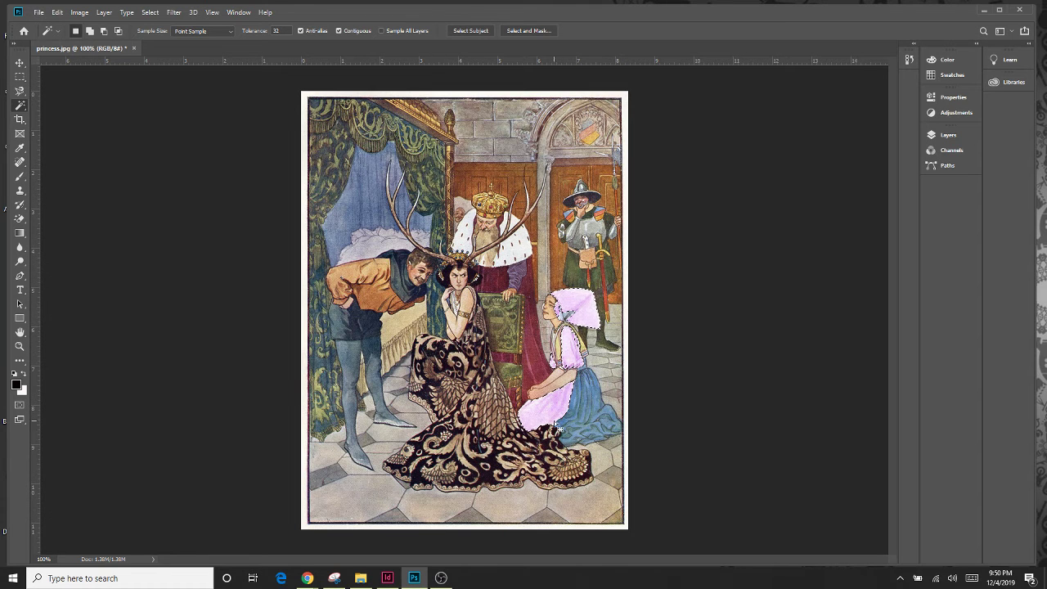
Step: Deselect the milkmaid's clothing and switch to the Polygonal Lasso tool
left_click(150, 13)
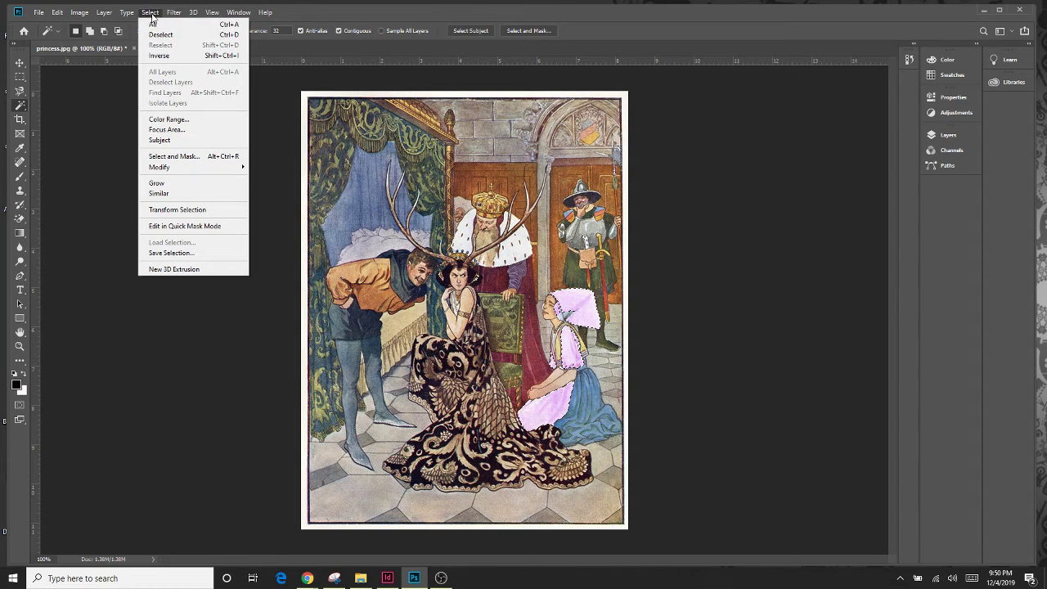
left_click(159, 35)
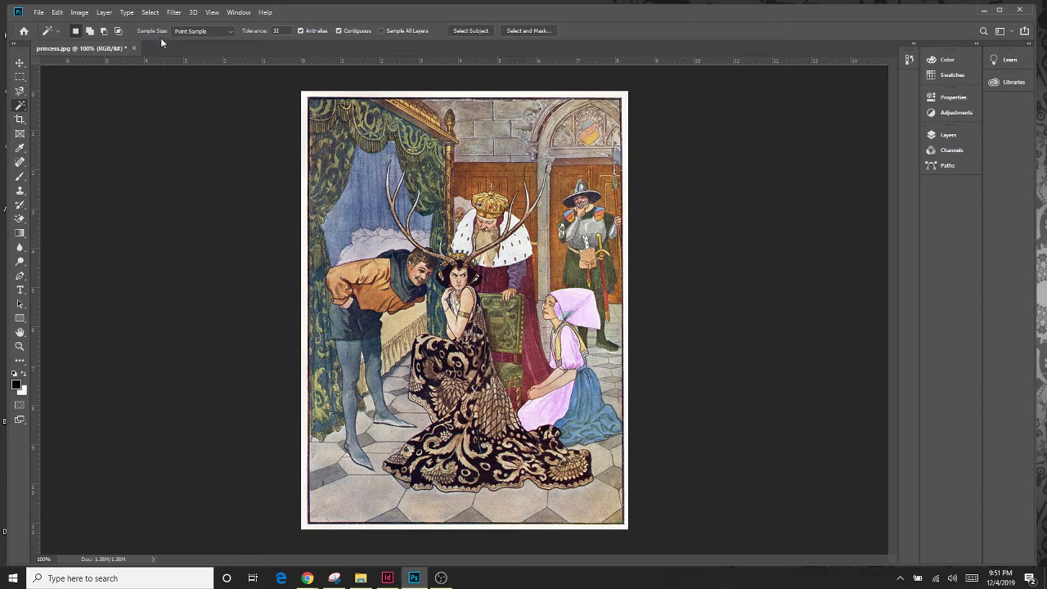
left_click(20, 90)
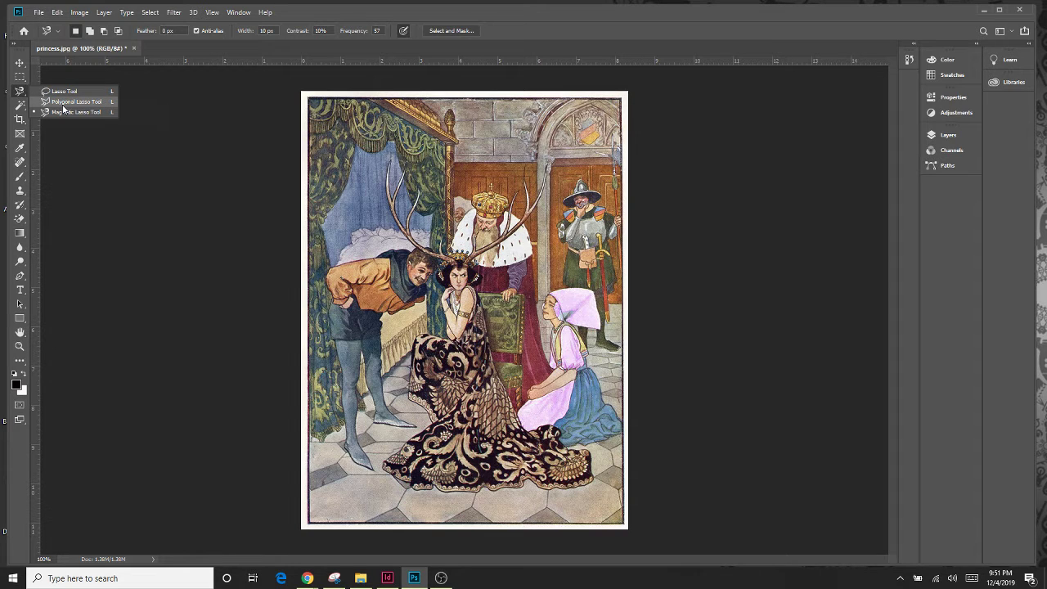
left_click(63, 103)
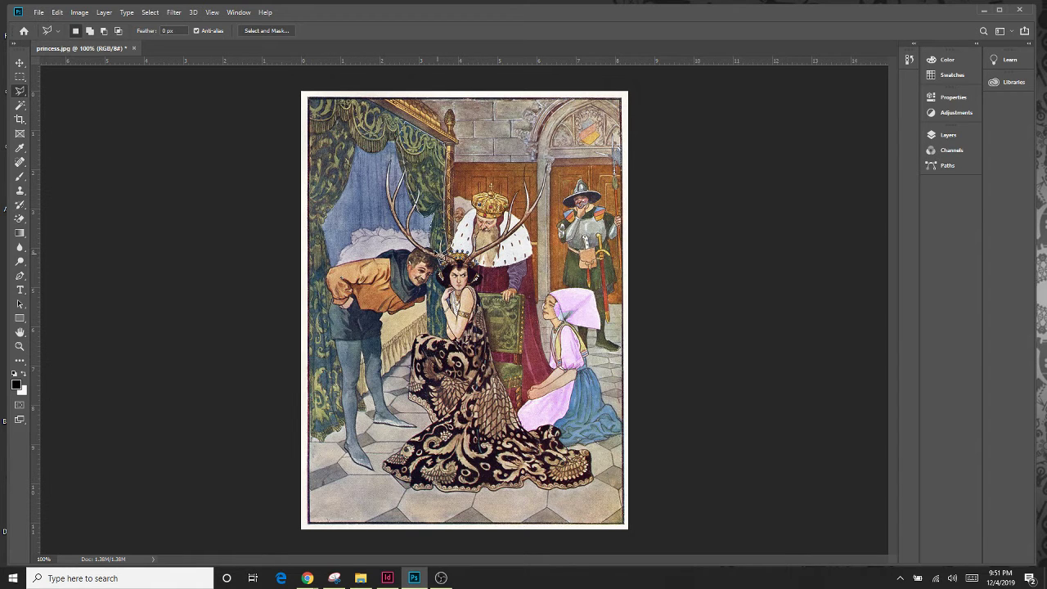
Step: Outline the curtain between the bedpost and the antlers with four straight-edged points
left_click(445, 245)
left_click(445, 127)
left_click(405, 159)
left_click(413, 196)
right_click(20, 90)
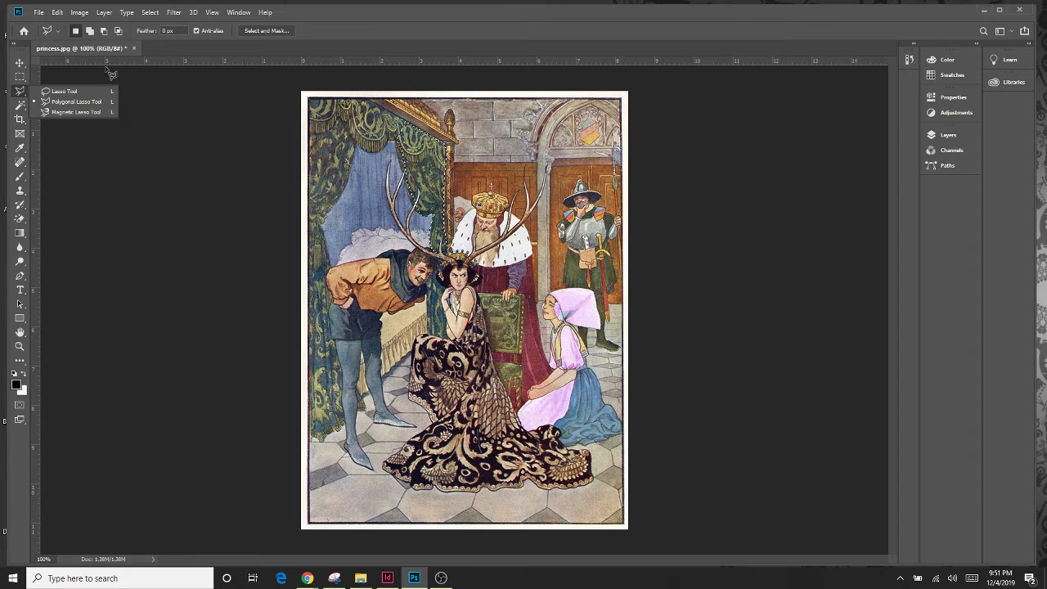
Step: Apply a Color Balance of Cyan/Red +59 and Magenta/Green -66 to the outlined curtain
left_click(79, 13)
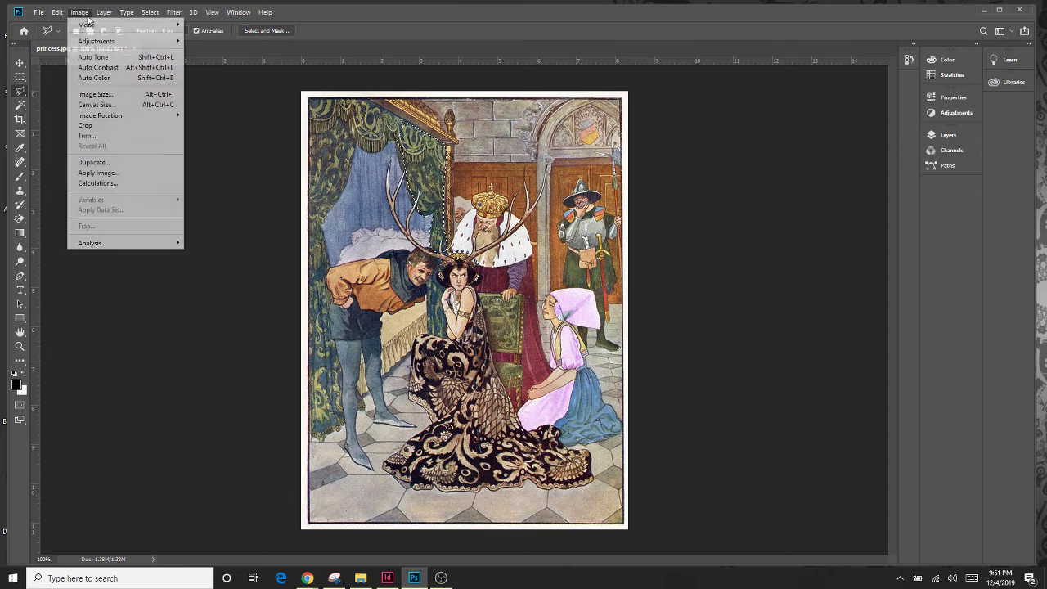
mouse_move(182, 46)
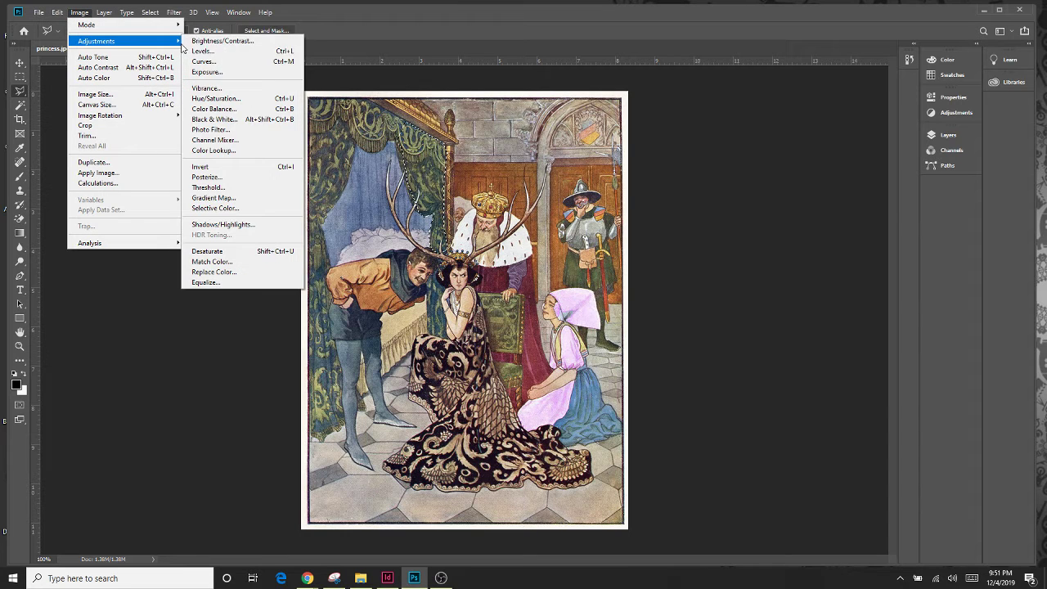
left_click(215, 109)
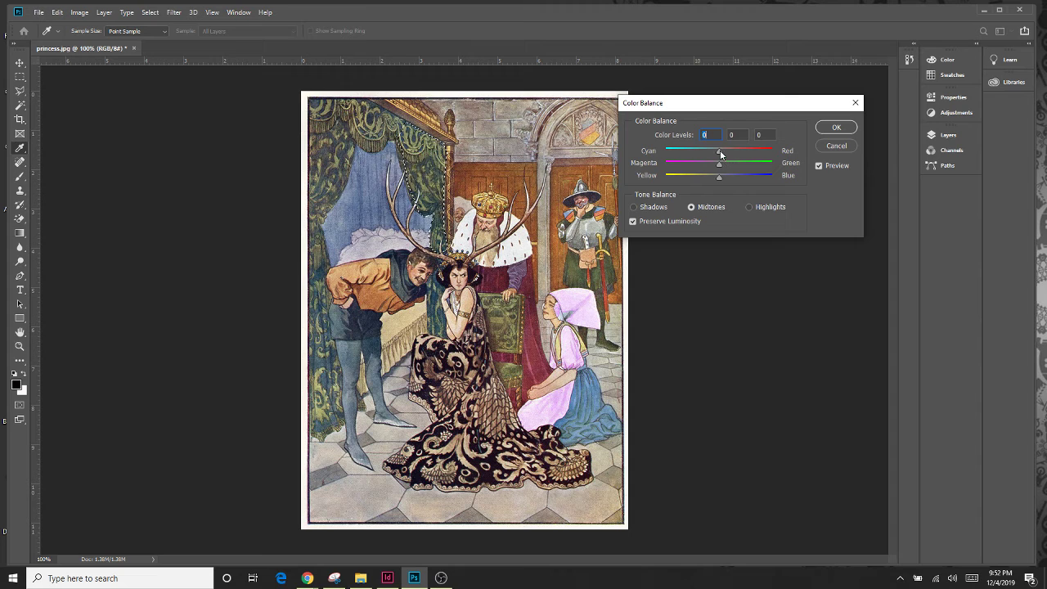
mouse_move(685, 165)
left_mouse_down()
mouse_move(745, 166)
mouse_move(691, 168)
mouse_move(685, 182)
left_mouse_up()
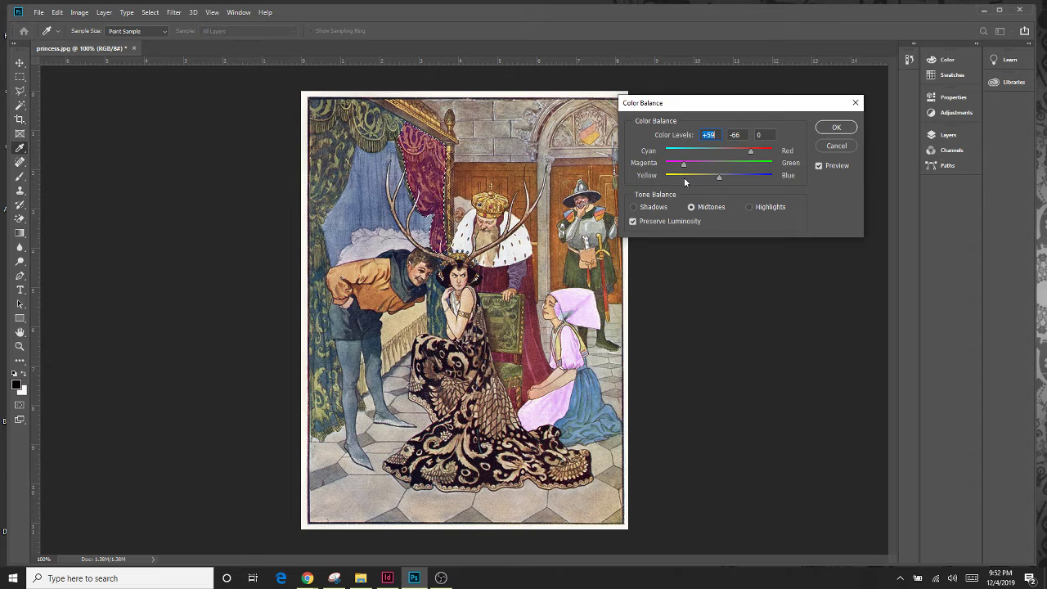
left_click(834, 130)
Step: Deselect the curtain and switch to the Magnetic Lasso tool
key("l")
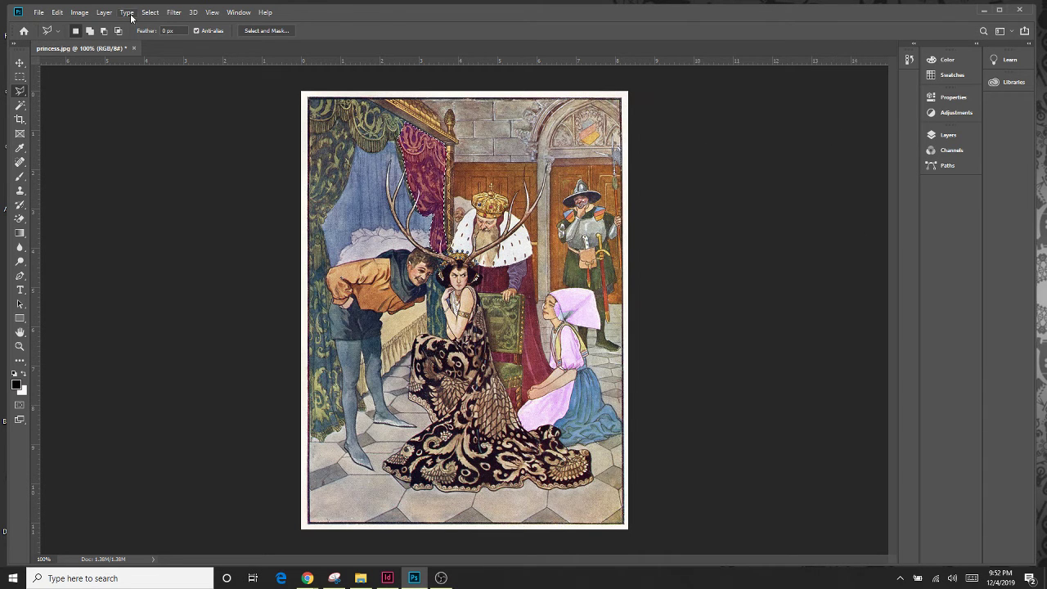
left_click(151, 13)
left_click(154, 35)
right_click(20, 91)
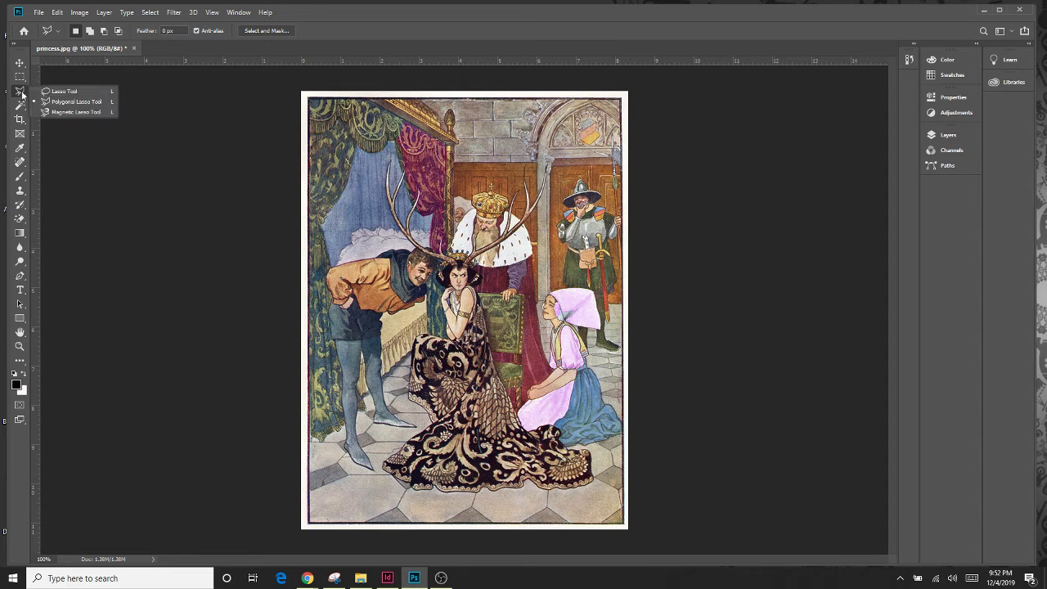
left_click(60, 113)
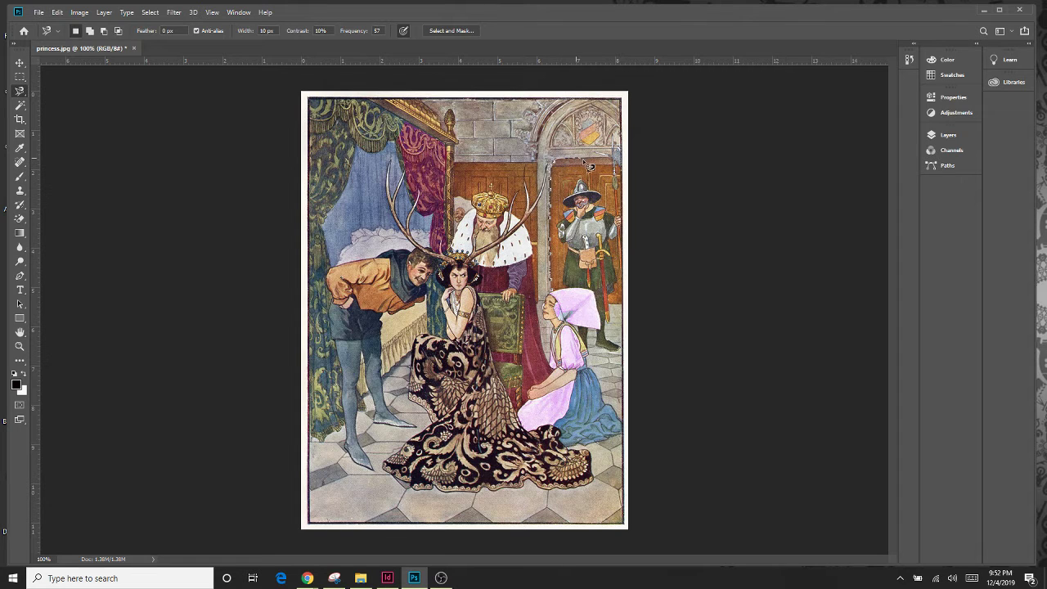
Step: Trace the door edge behind the guard and close the Magnetic Lasso outline
mouse_move(619, 167)
left_mouse_down()
mouse_move(632, 226)
mouse_move(619, 309)
left_mouse_up()
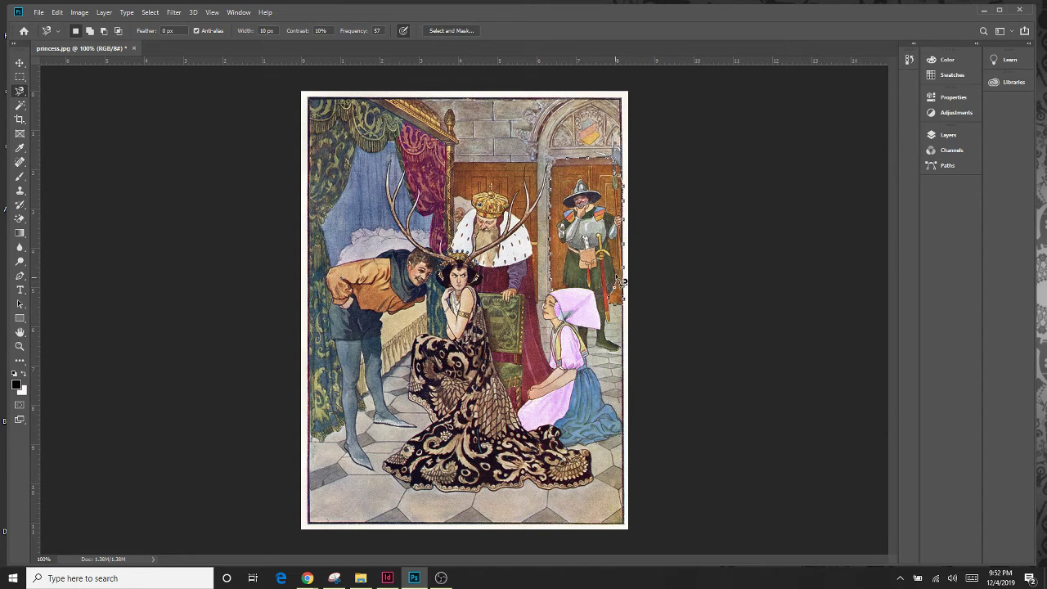
mouse_move(622, 283)
left_mouse_down()
mouse_move(622, 233)
mouse_move(588, 180)
mouse_move(568, 229)
mouse_move(569, 299)
mouse_move(620, 290)
left_mouse_up()
left_click(621, 288)
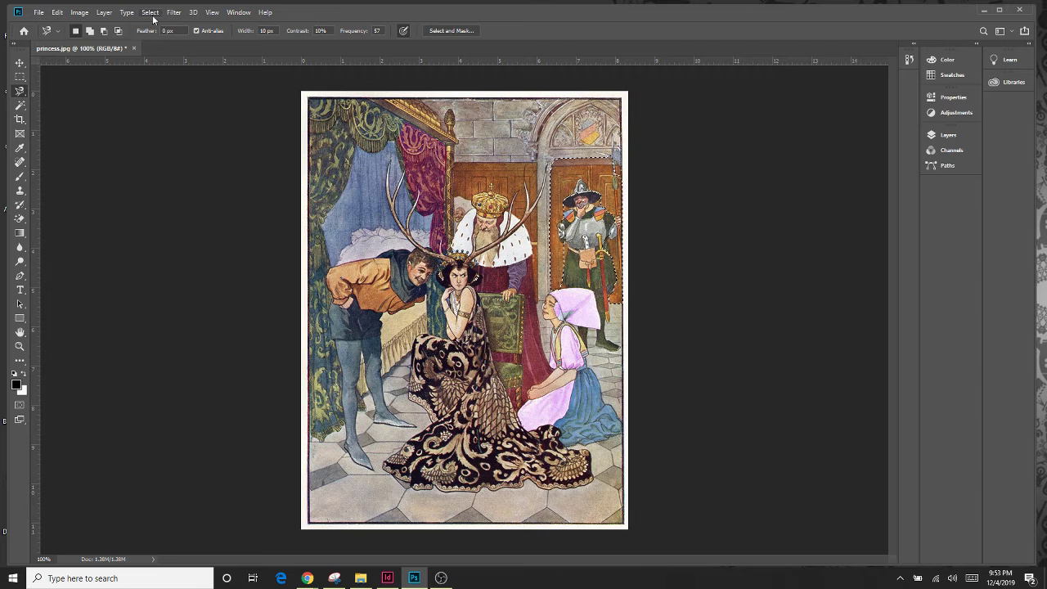
Step: Apply a Color Balance of -34, +57, -50 to the selected door
left_click(81, 16)
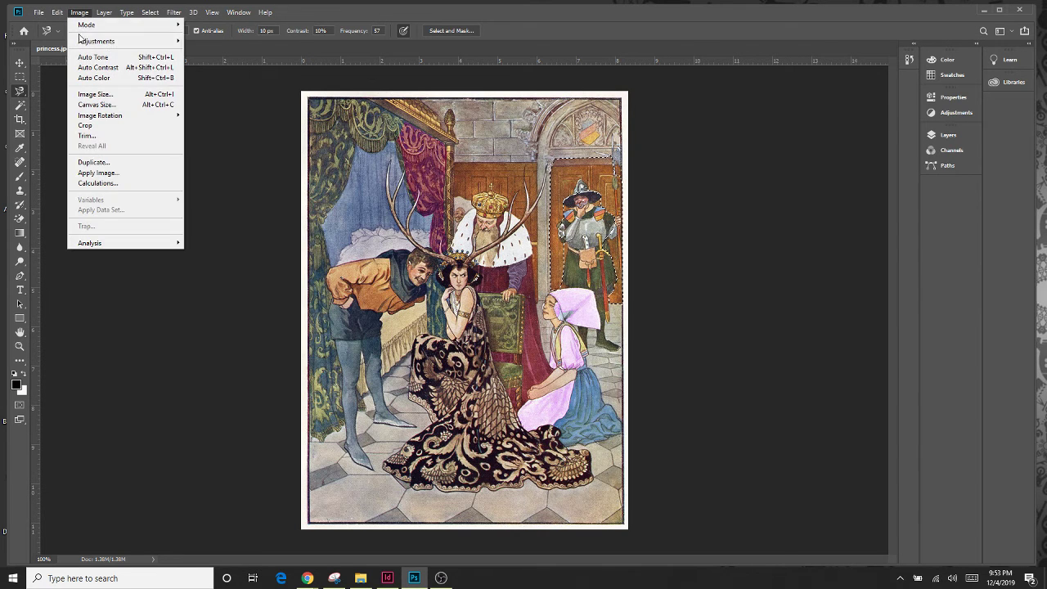
mouse_move(177, 45)
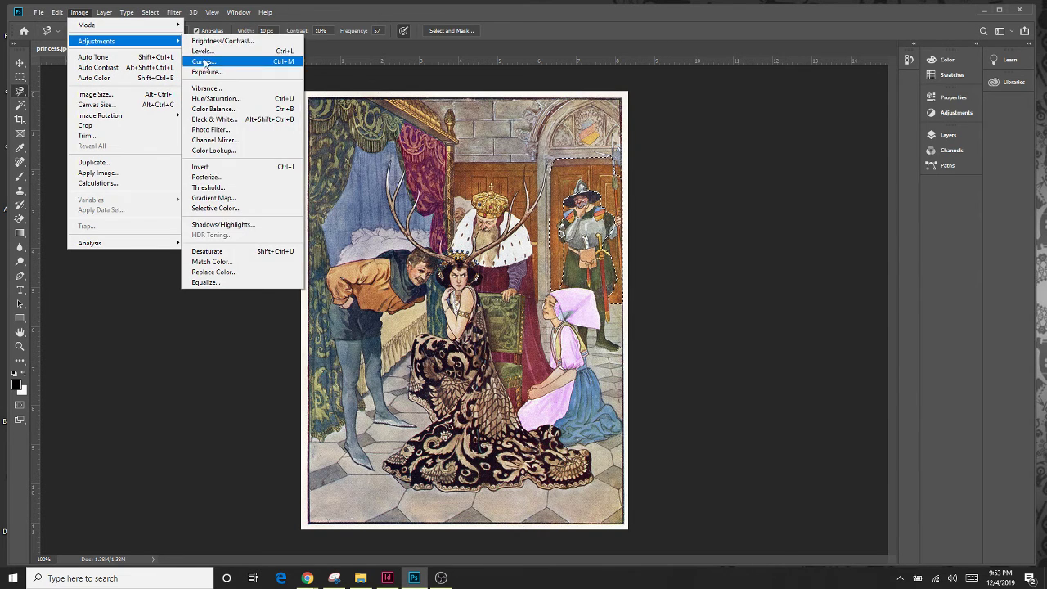
left_click(214, 109)
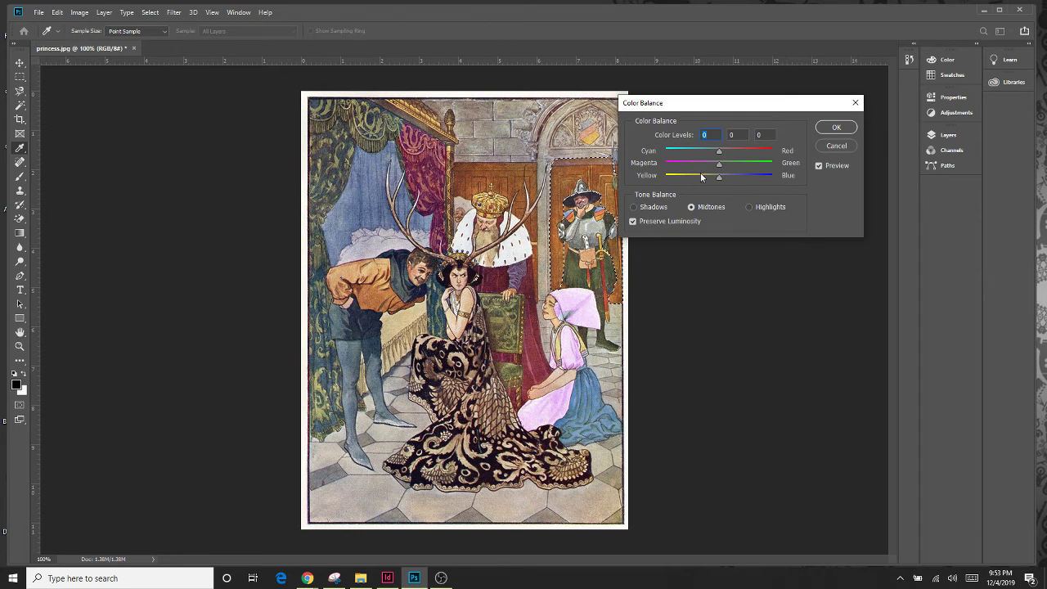
left_click_drag(718, 179, 709, 155)
left_click(834, 127)
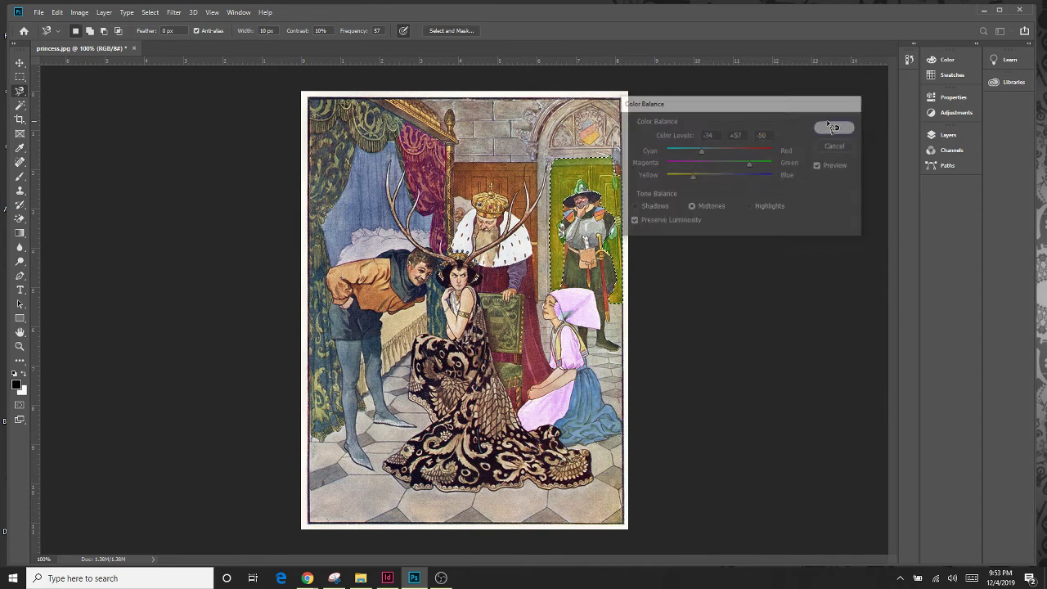